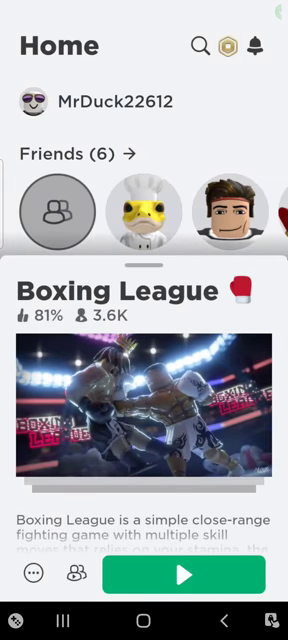
Start Boxing League with the green Play button on its game card
left_click(188, 576)
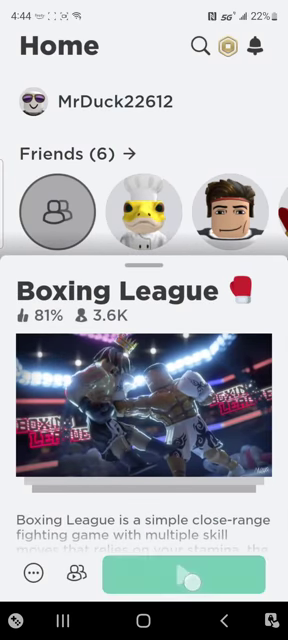